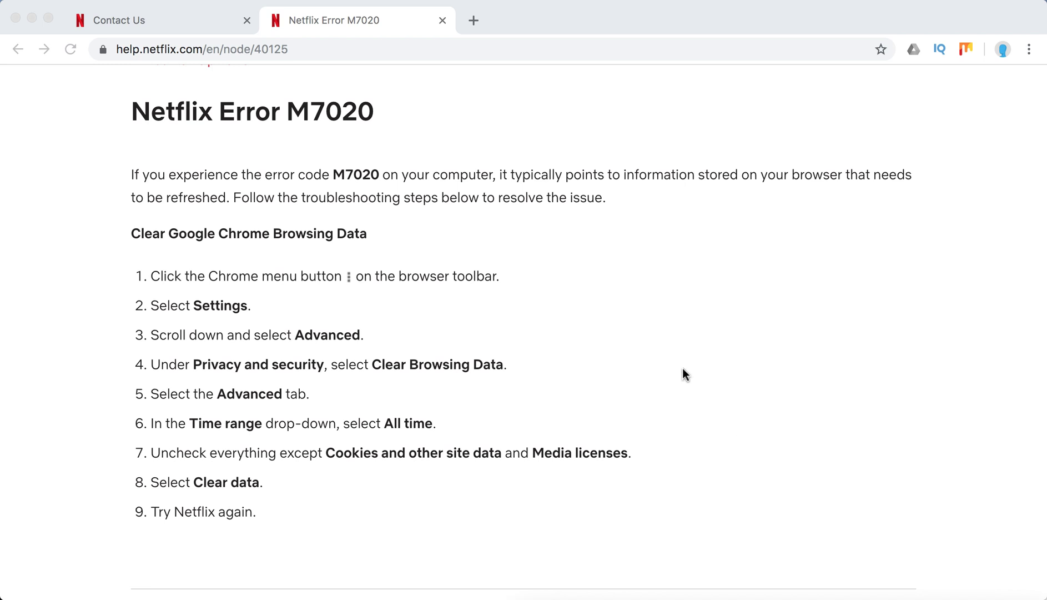
{"action": "scroll", "coordinate": [682, 368], "scroll_direction": "up", "scroll_amount": 3}
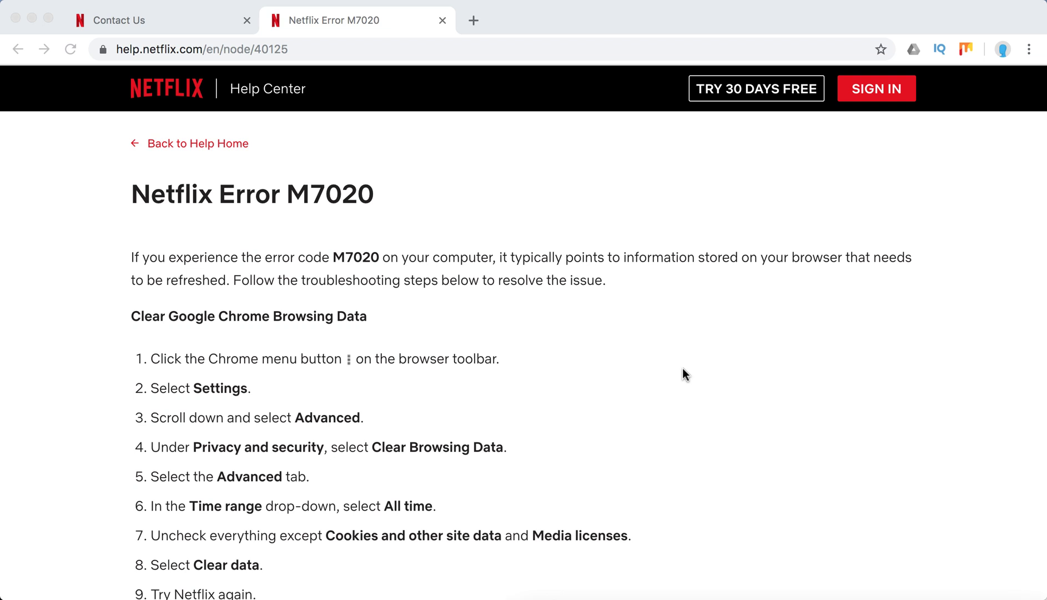
{"action": "scroll", "coordinate": [682, 368], "scroll_direction": "down", "scroll_amount": 1}
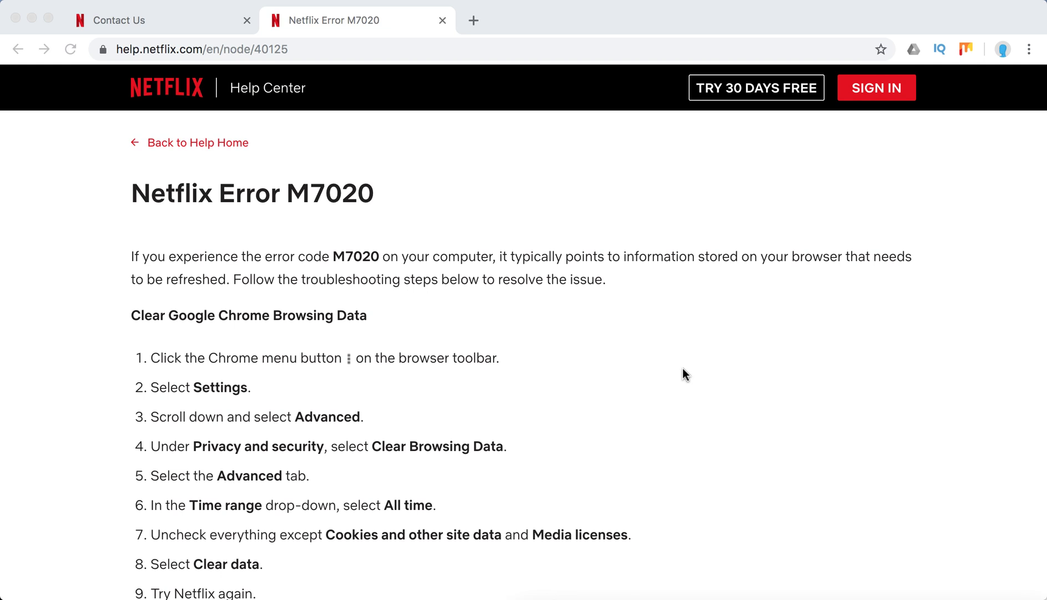
{"action": "scroll", "coordinate": [447, 366], "scroll_direction": "down", "scroll_amount": 3}
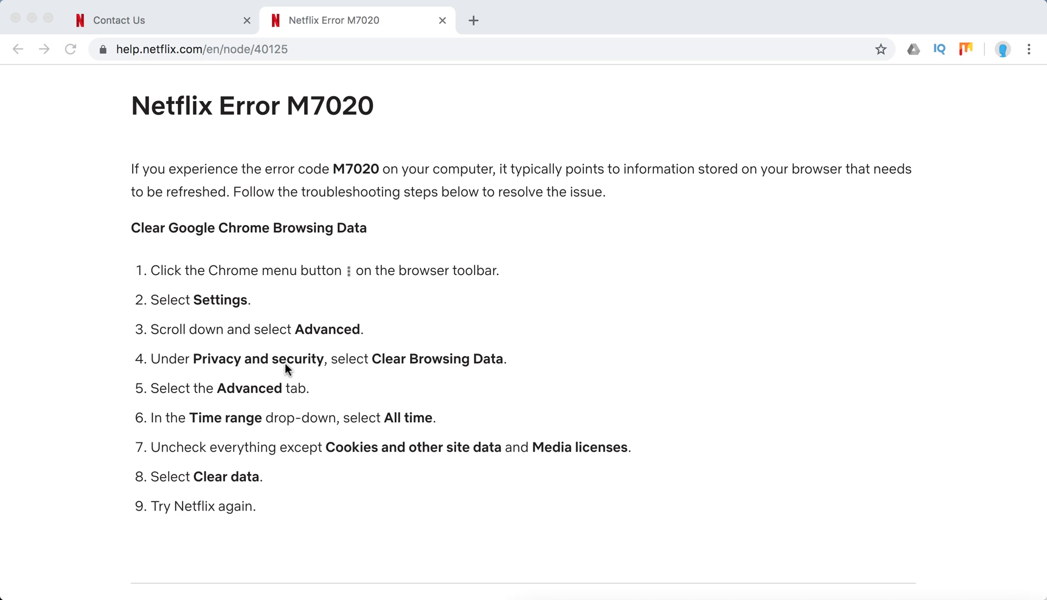
Step: Open Chrome Settings from the three-dot menu and go to Advanced > Privacy and security
{"action": "left_click", "coordinate": [1028, 49]}
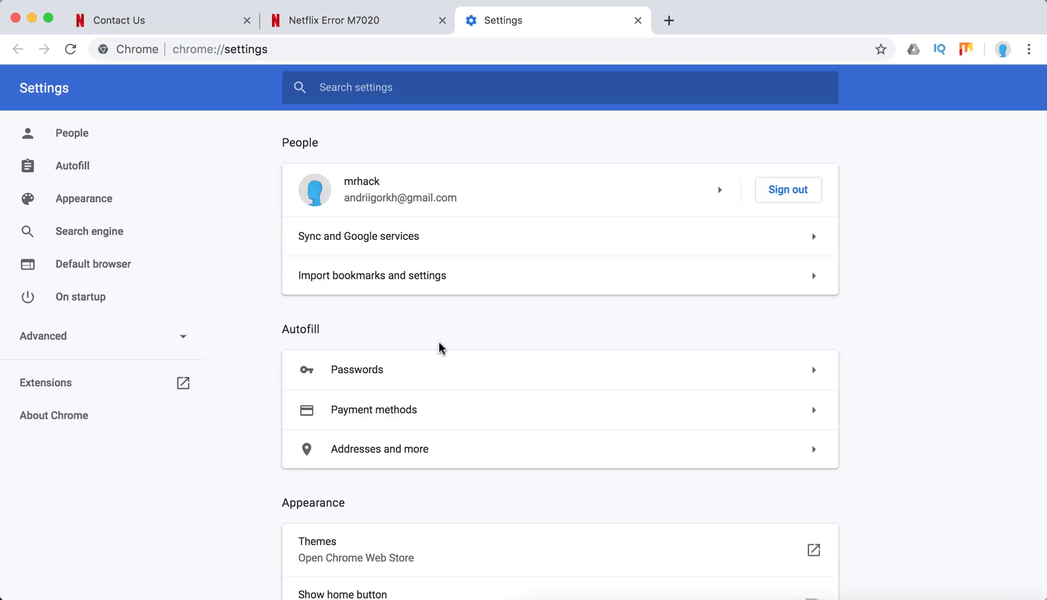
{"action": "left_click", "coordinate": [131, 344]}
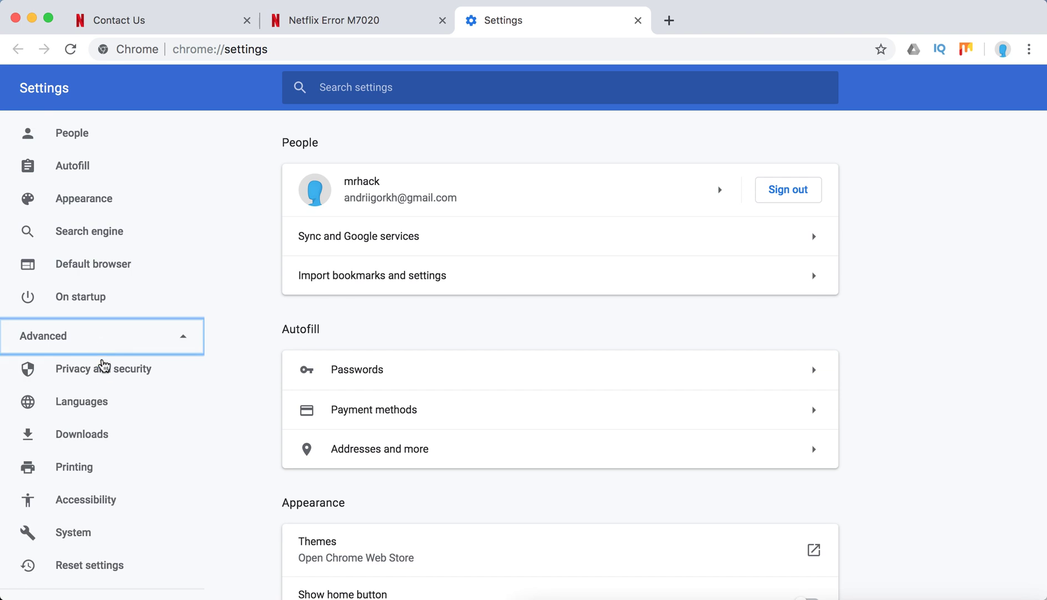
{"action": "left_click", "coordinate": [100, 370]}
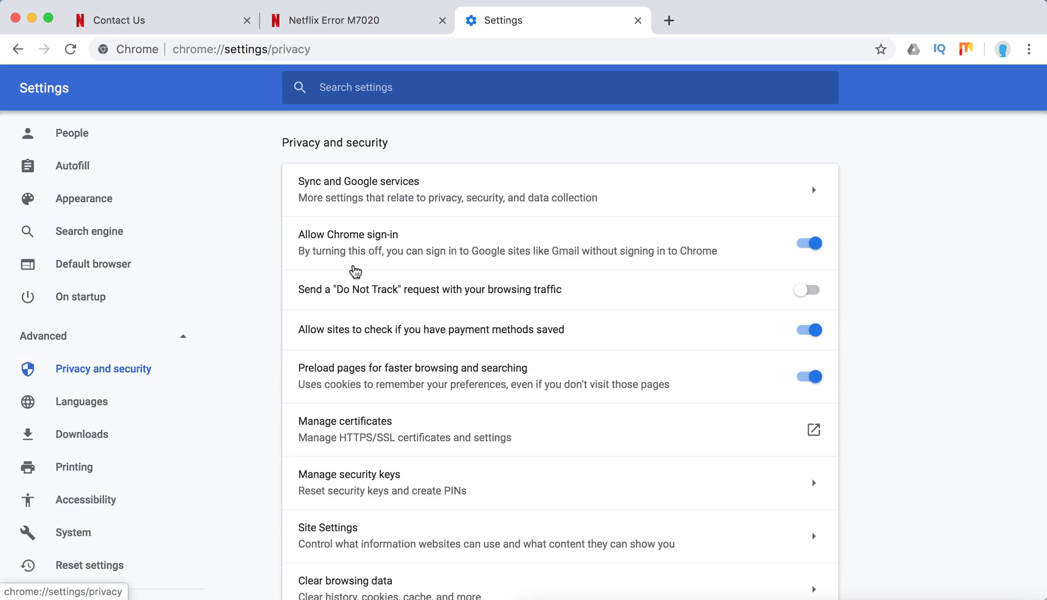
{"action": "scroll", "coordinate": [402, 248], "scroll_direction": "down", "scroll_amount": 1}
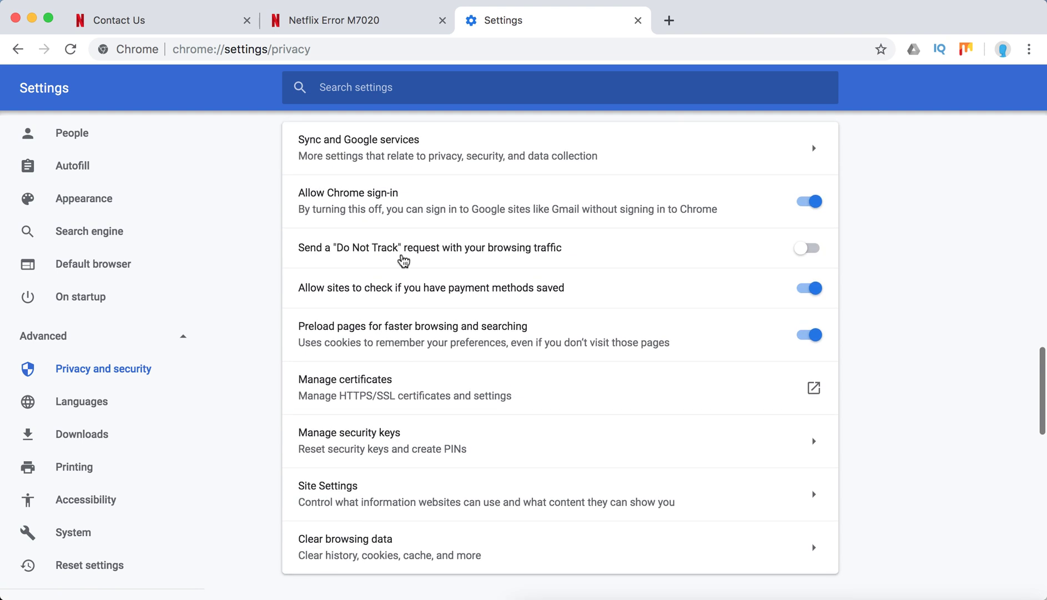
Step: Leave only Cookies checked for All time in Clear browsing data, then return to the Netflix M7020 article
{"action": "left_click", "coordinate": [349, 541]}
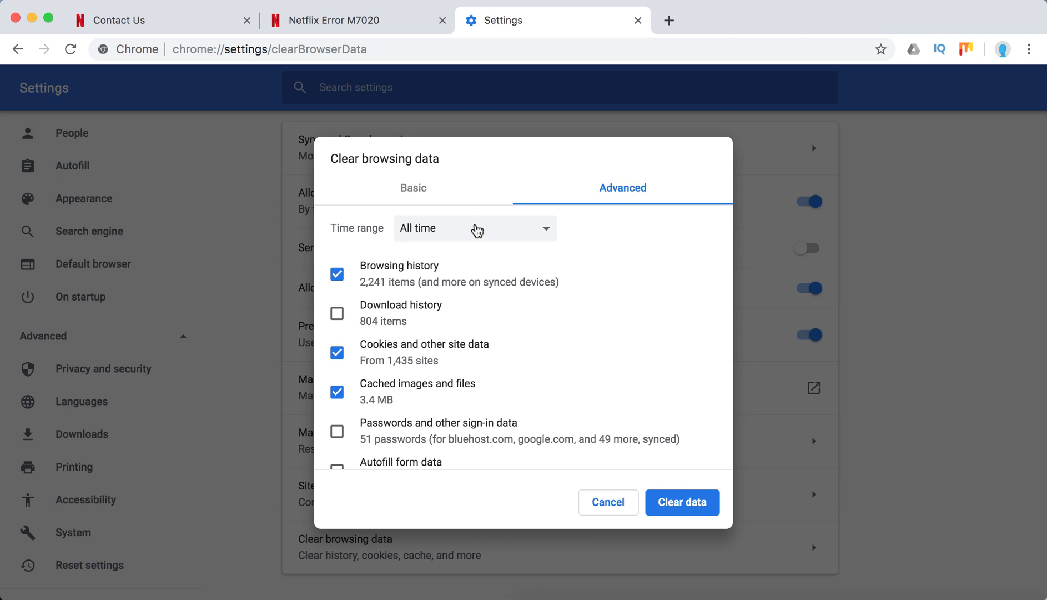
{"action": "scroll", "coordinate": [447, 384], "scroll_direction": "down", "scroll_amount": 3}
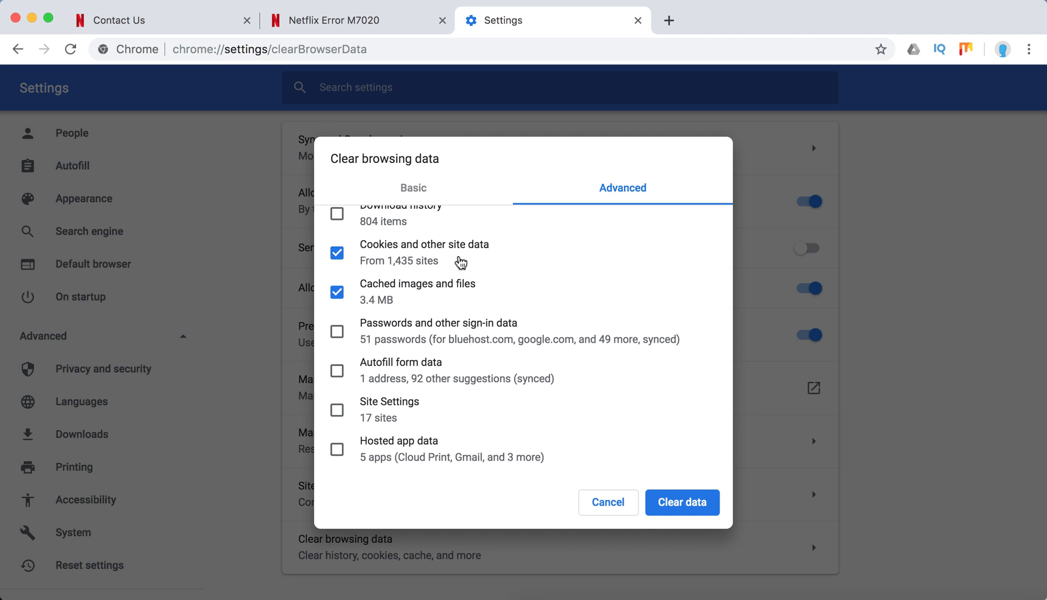
{"action": "scroll", "coordinate": [462, 258], "scroll_direction": "up", "scroll_amount": 3}
{"action": "left_click", "coordinate": [337, 273]}
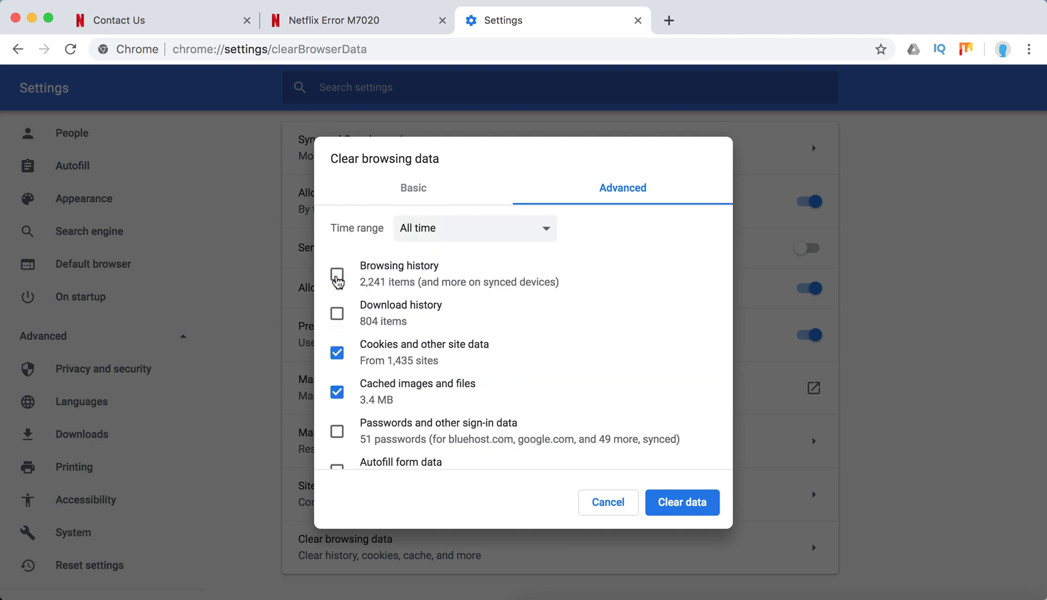
{"action": "left_click", "coordinate": [337, 392]}
{"action": "scroll", "coordinate": [506, 350], "scroll_direction": "down", "scroll_amount": 3}
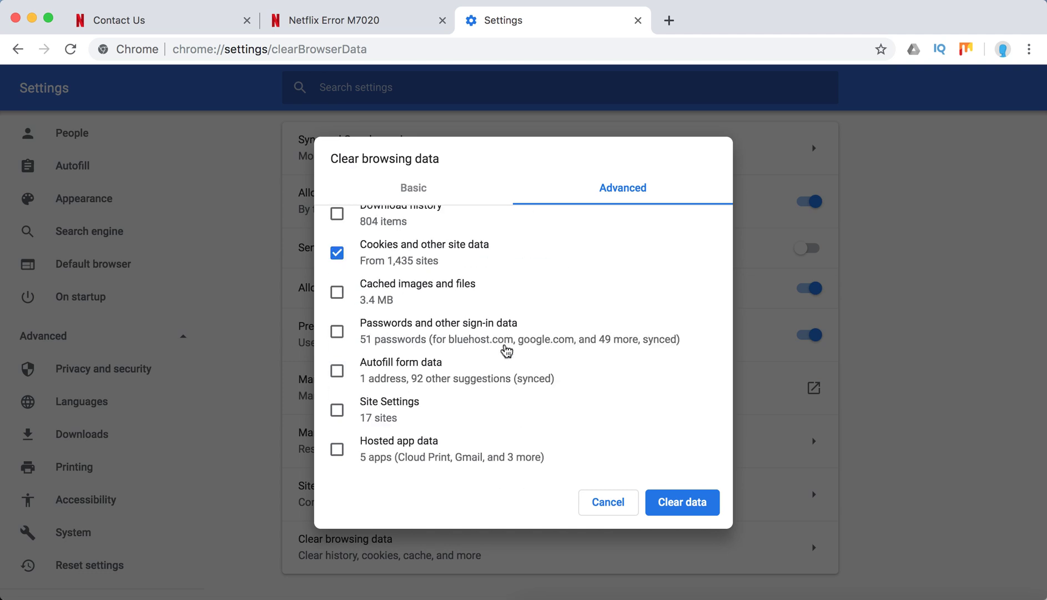
{"action": "left_click", "coordinate": [388, 31]}
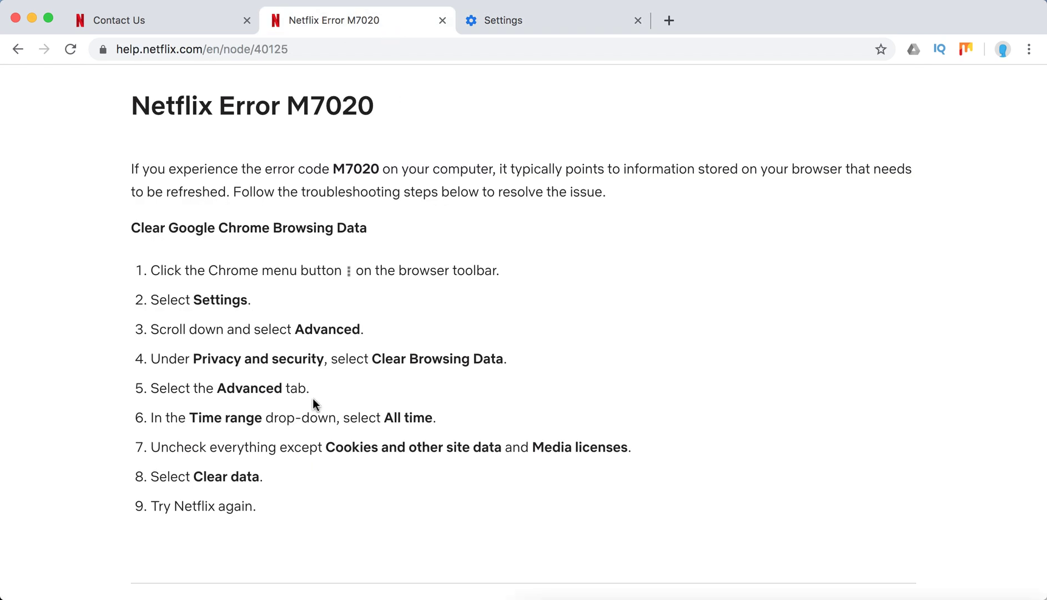
{"action": "left_click", "coordinate": [582, 16]}
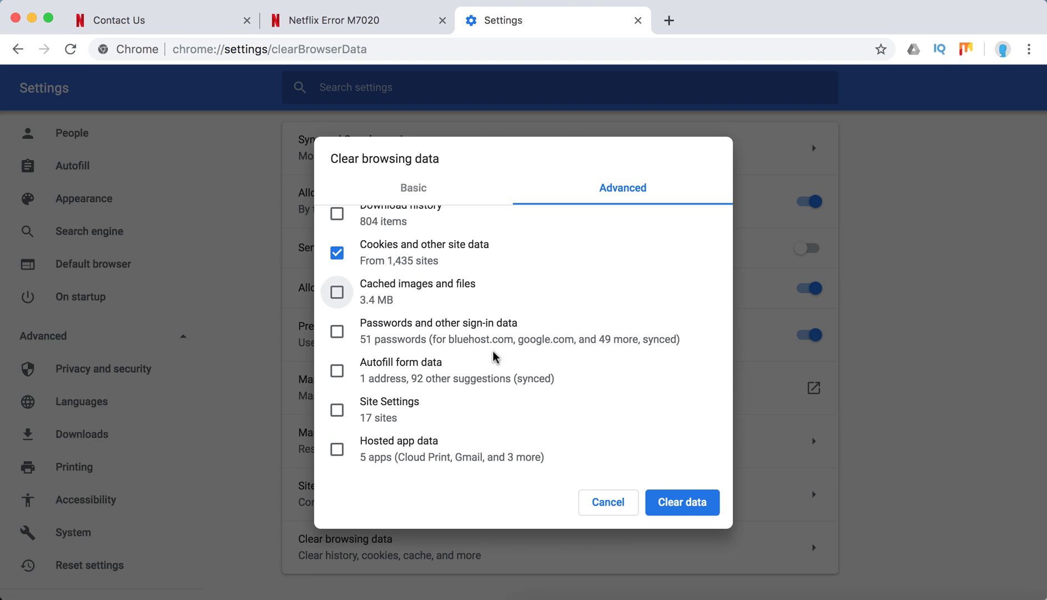
{"action": "left_click", "coordinate": [373, 24]}
{"action": "scroll", "coordinate": [320, 205], "scroll_direction": "down", "scroll_amount": 5}
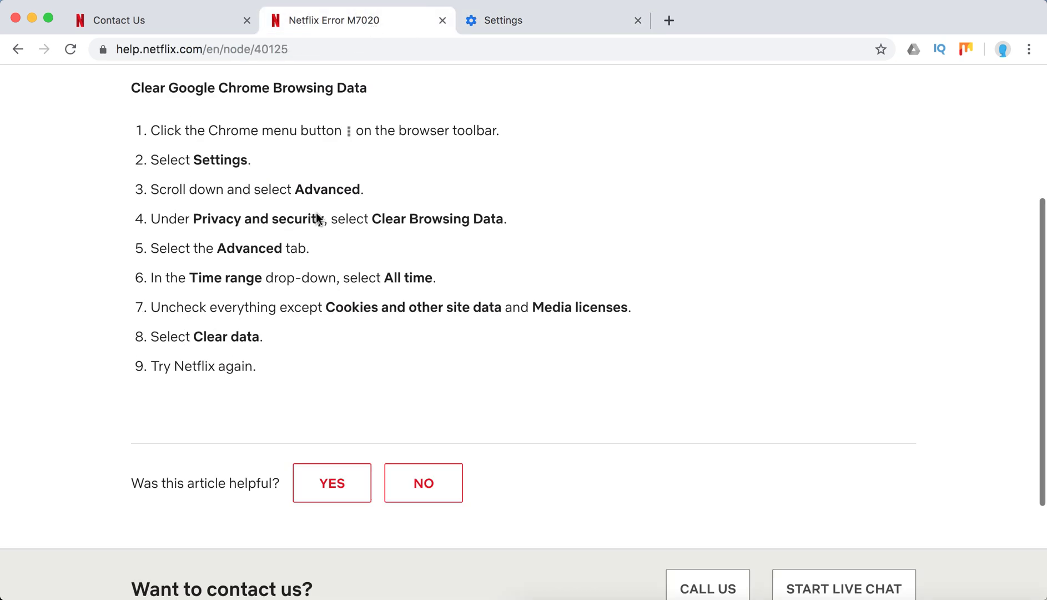
{"action": "scroll", "coordinate": [320, 219], "scroll_direction": "down", "scroll_amount": 2}
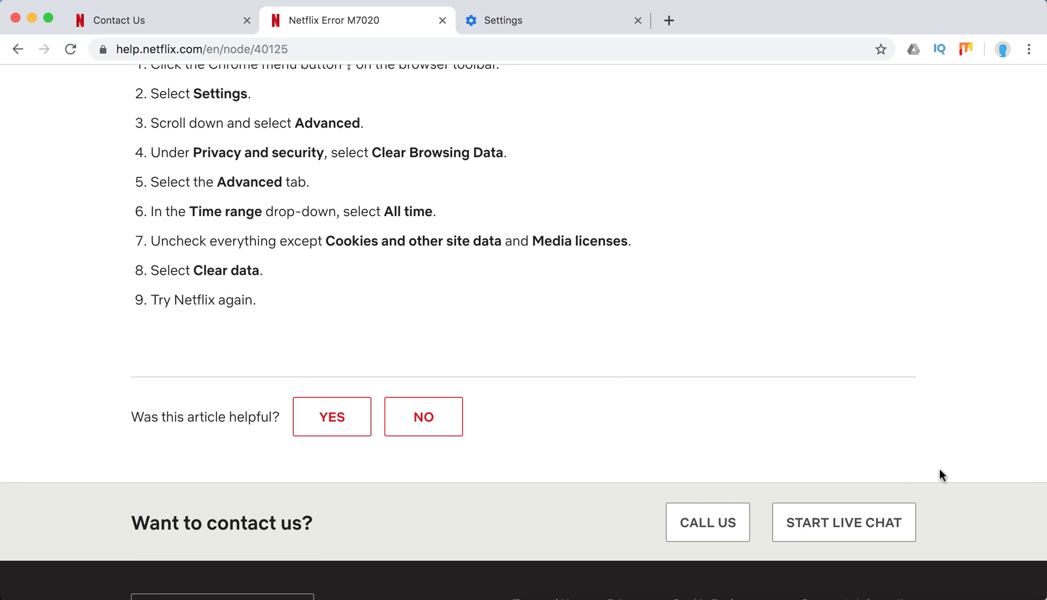
{"action": "scroll", "coordinate": [779, 340], "scroll_direction": "up", "scroll_amount": 5}
{"action": "scroll", "coordinate": [779, 340], "scroll_direction": "up", "scroll_amount": 1}
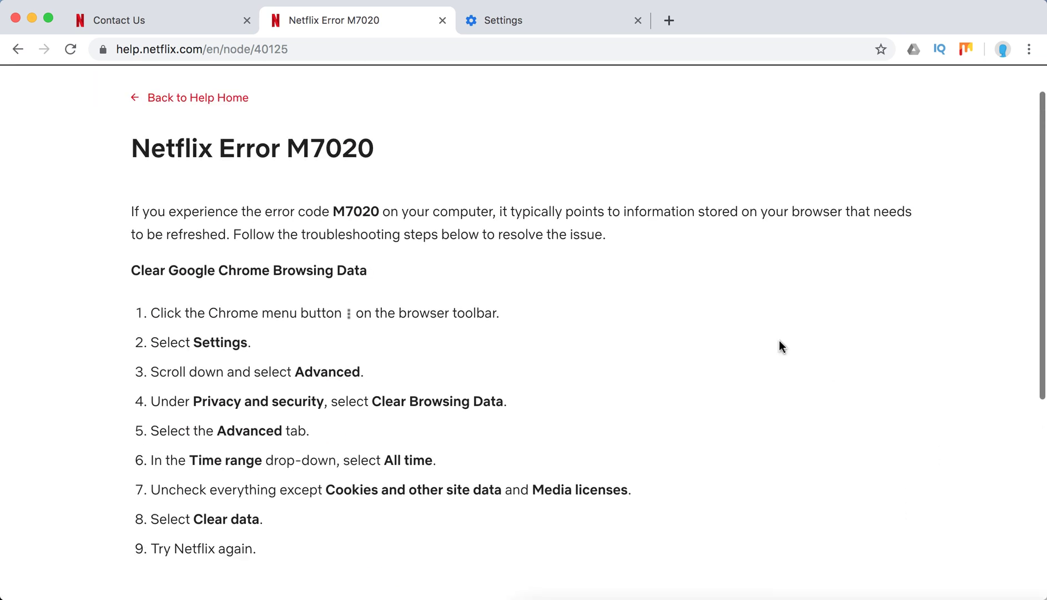